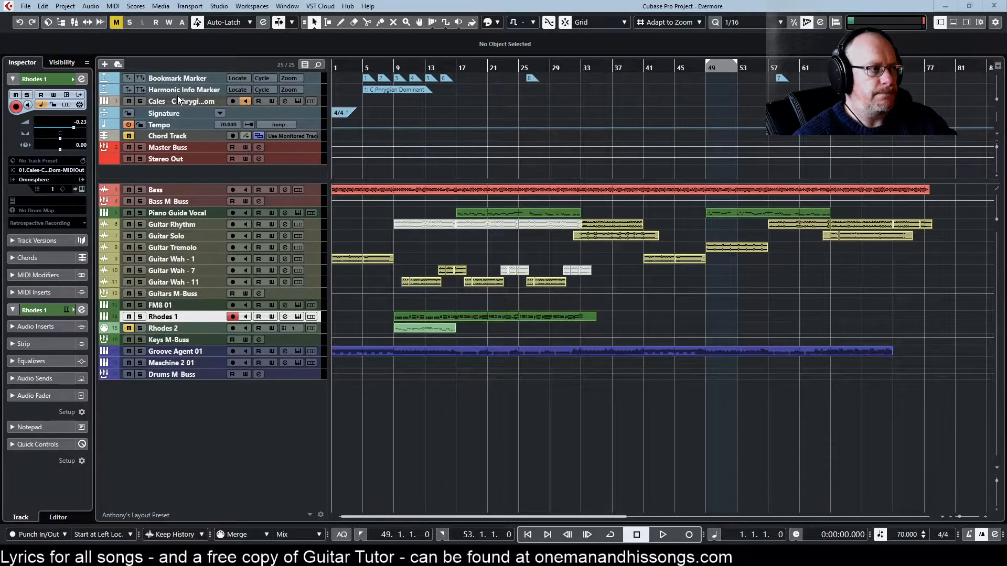
# - Examine the scale, tonic and key layout of the Cales instrument on the C Phrygian Dom track
pyautogui.click(299, 101)
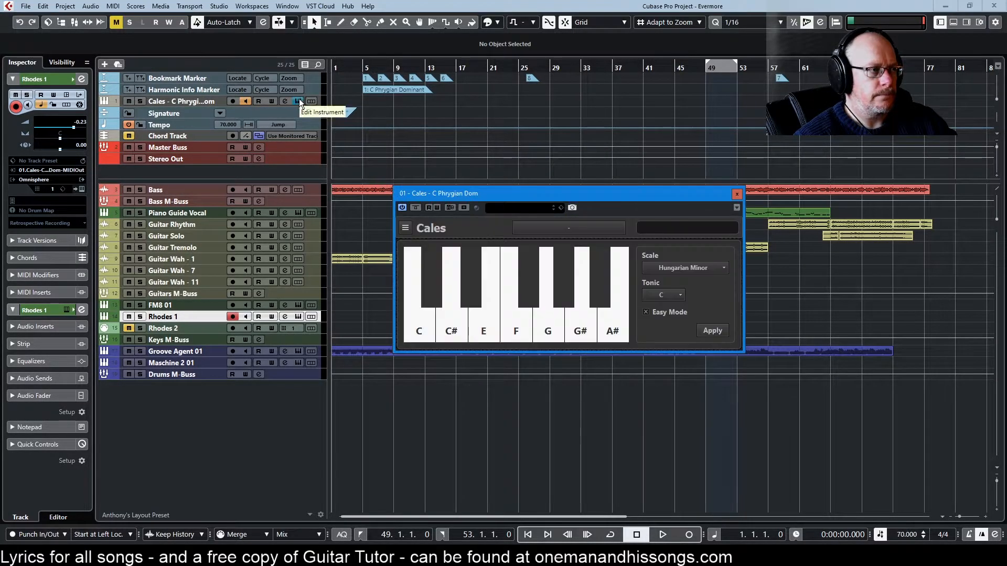
pyautogui.moveTo(545, 195); pyautogui.dragTo(496, 244)
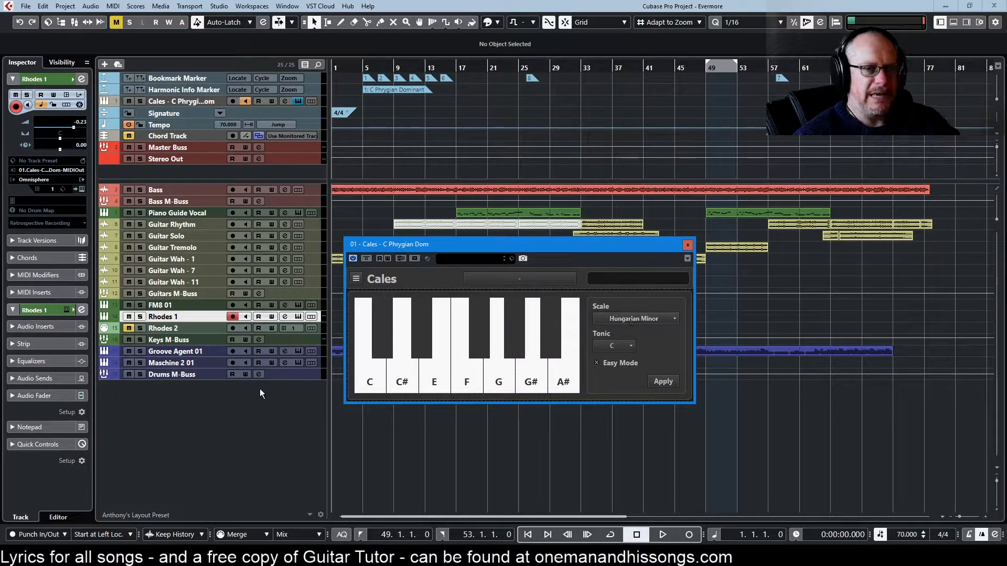
pyautogui.click(685, 245)
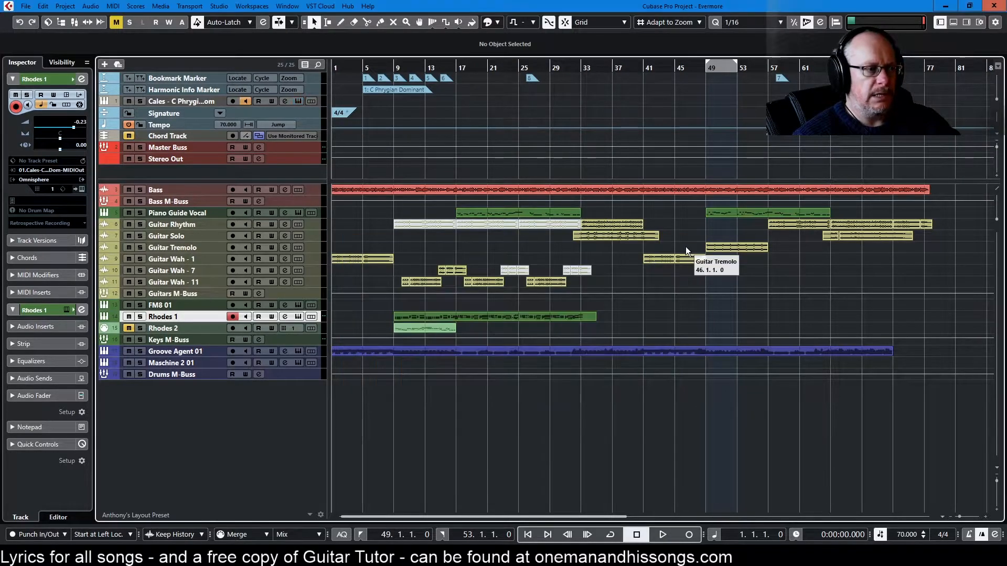
# - Add one instrument track using Cales, output to Stereo Out, directly below the existing Cales C Phrygian Dom track
pyautogui.click(197, 100)
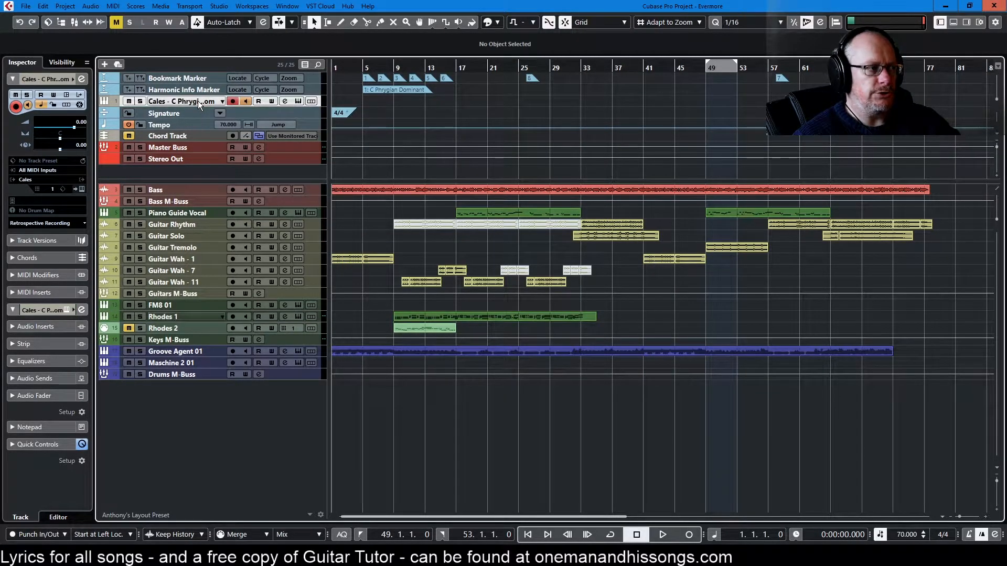
pyautogui.click(106, 63)
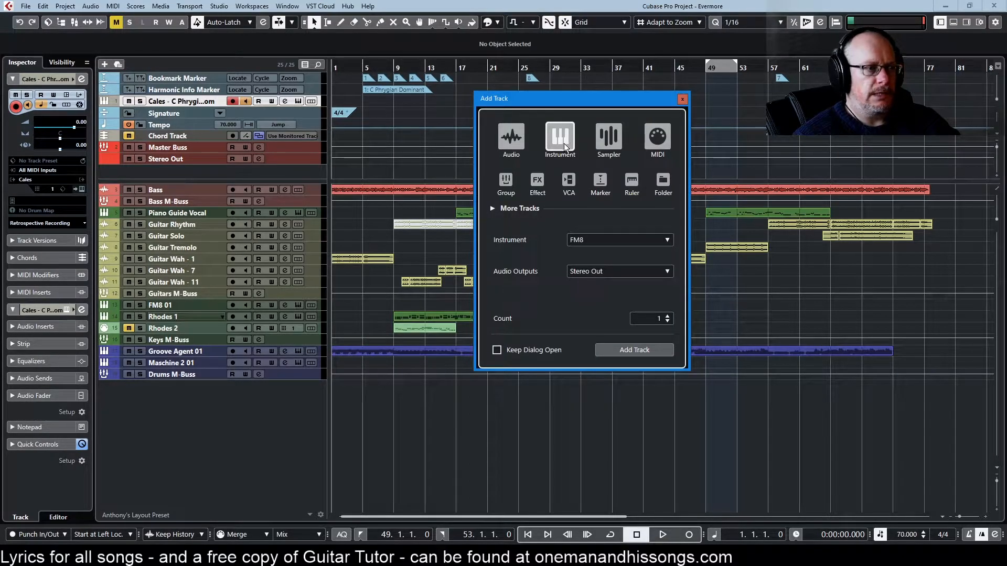
pyautogui.click(591, 241)
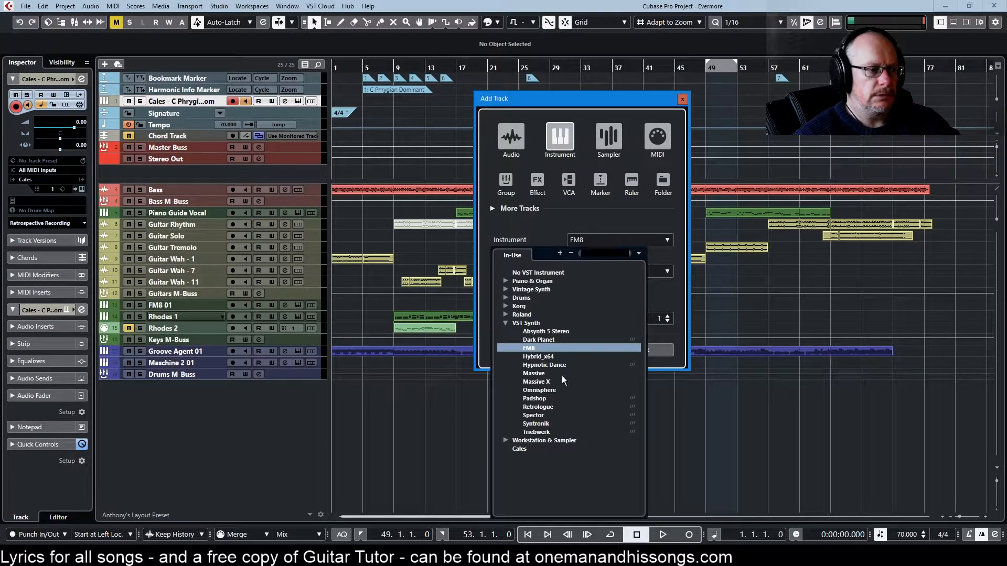
pyautogui.click(525, 448)
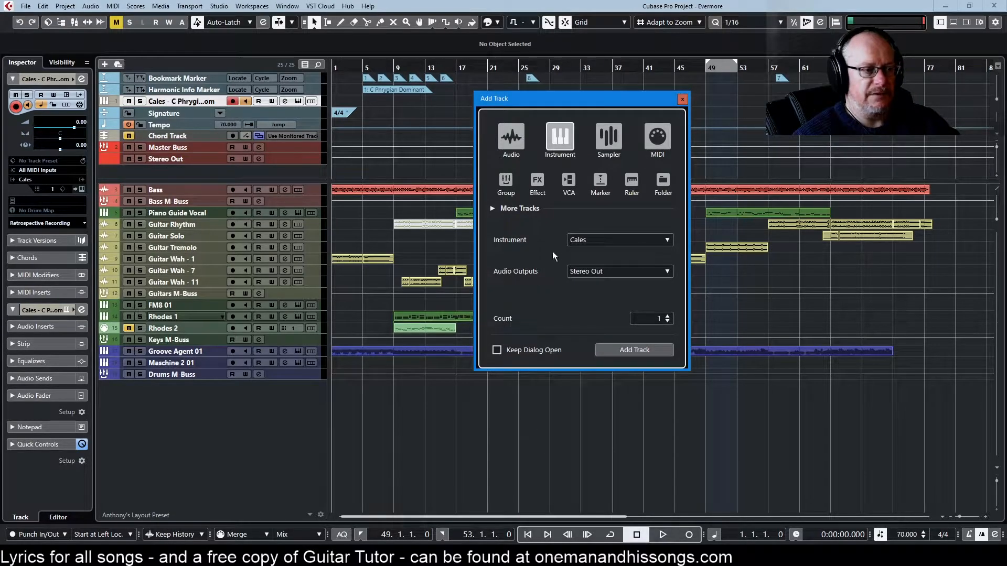
pyautogui.click(575, 239)
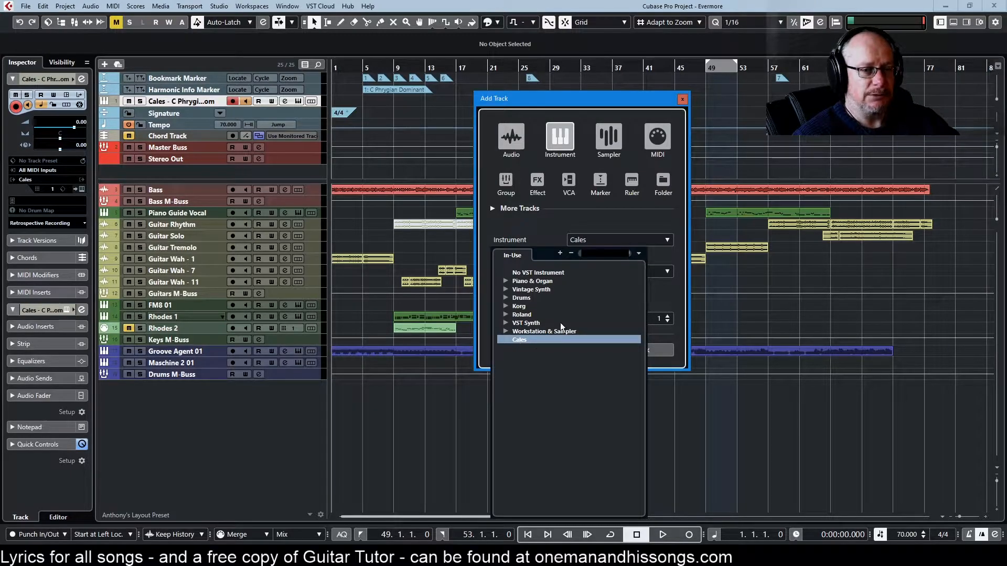
pyautogui.click(575, 224)
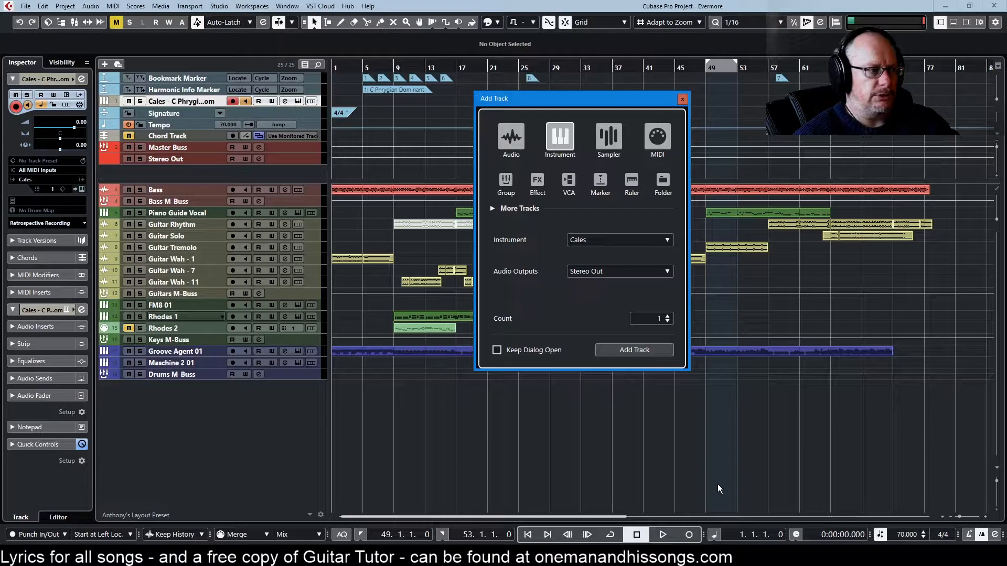
pyautogui.press('Return')
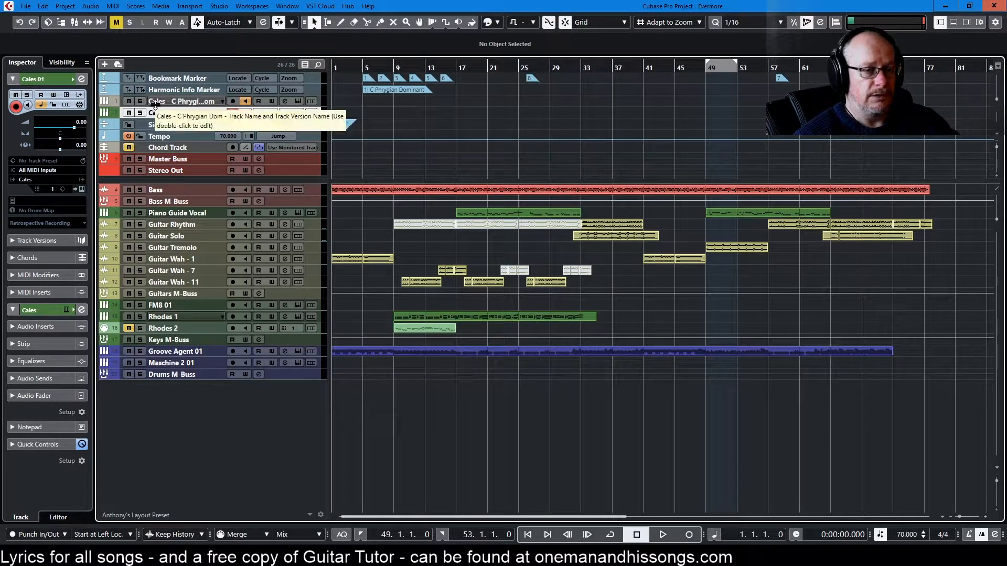
# - Colour the new Cales track grey
pyautogui.click(496, 23)
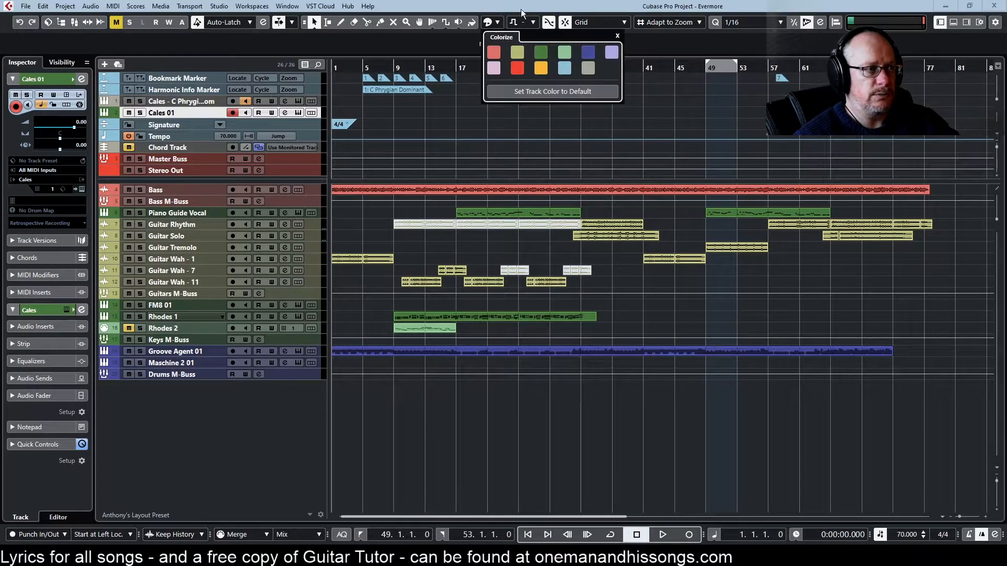
pyautogui.click(587, 68)
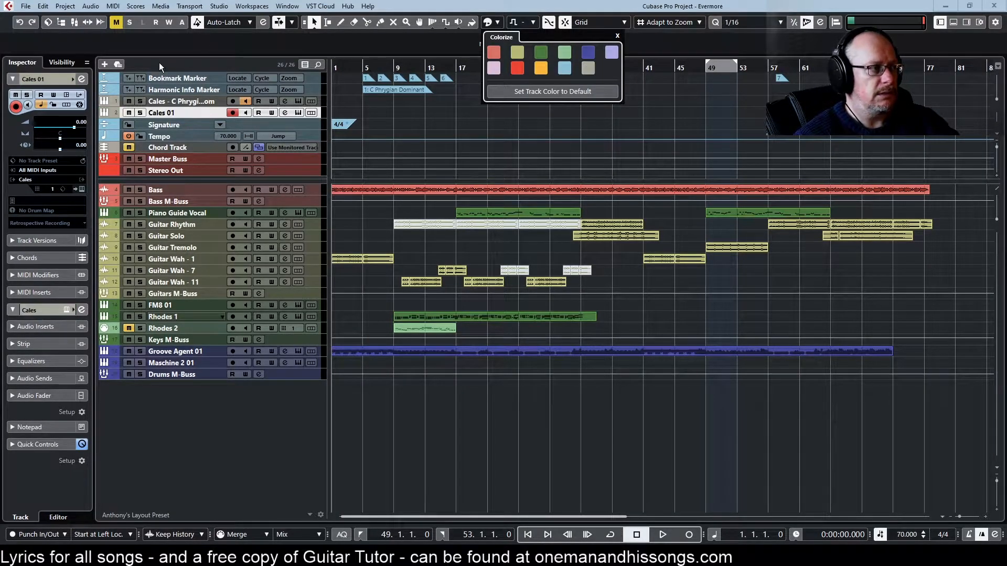
pyautogui.click(182, 110)
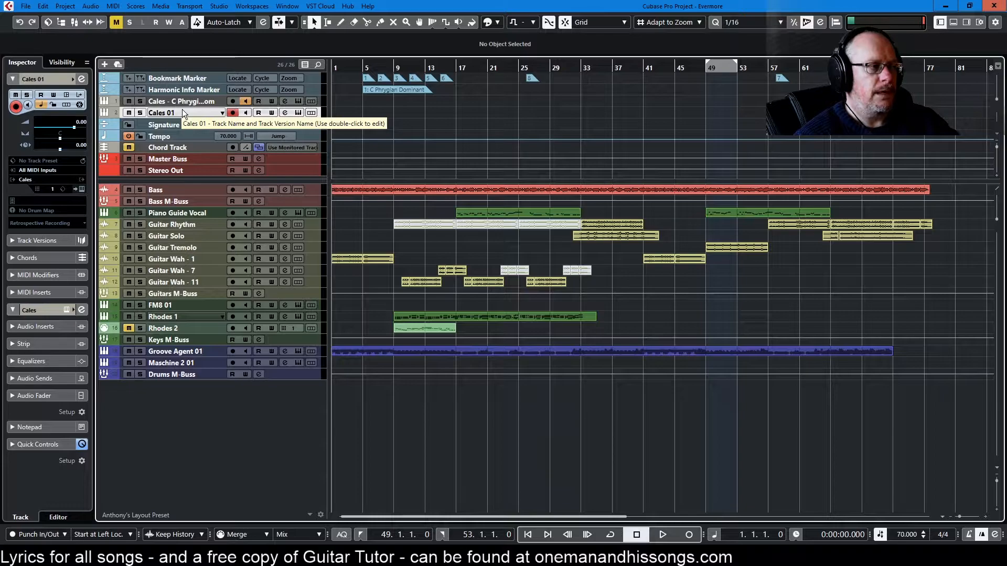
# - Rename the new Cales track to "Cales D Dorian"
pyautogui.doubleClick(179, 112)
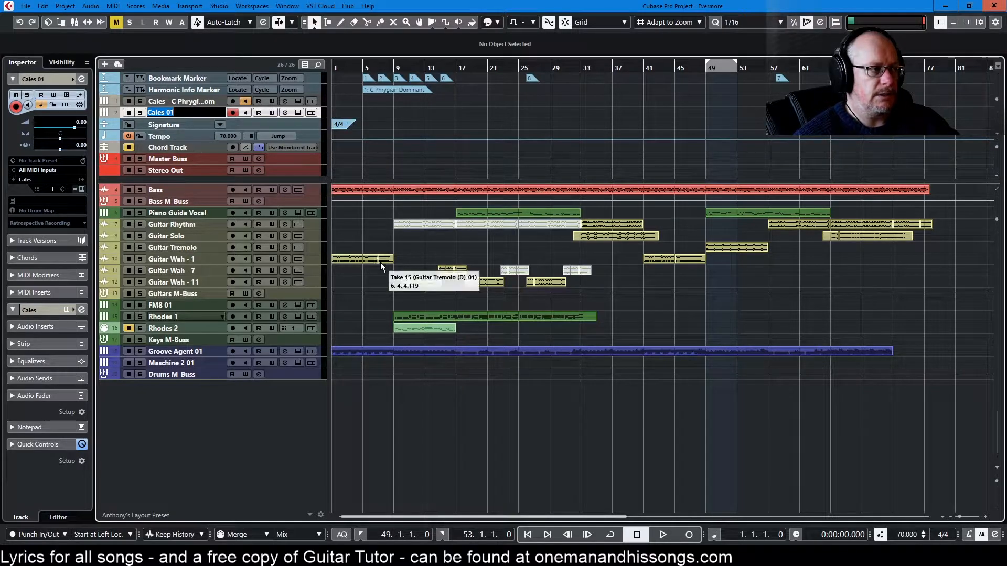
pyautogui.press('End')
pyautogui.press('BackSpace')
pyautogui.press('BackSpace')
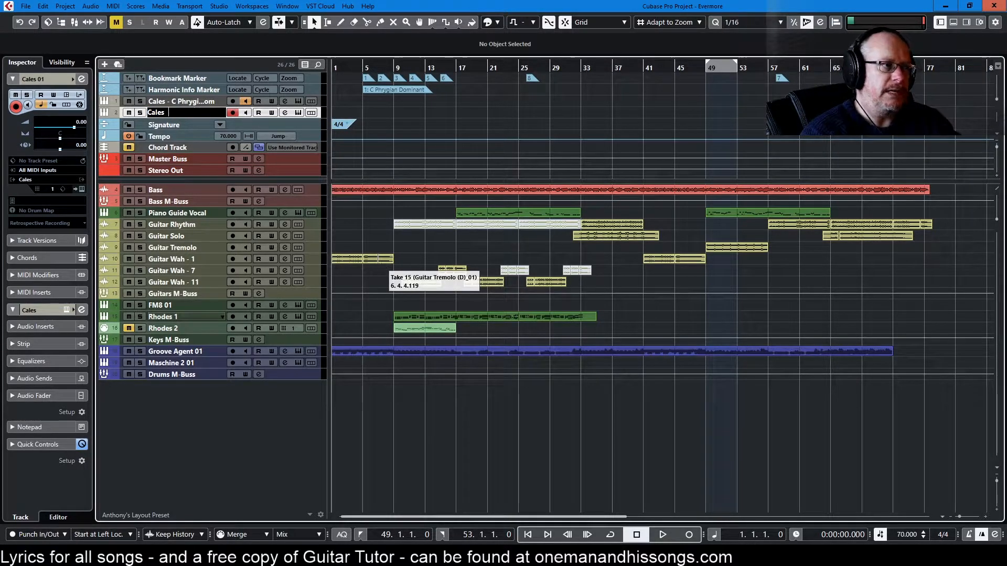
pyautogui.write('D')
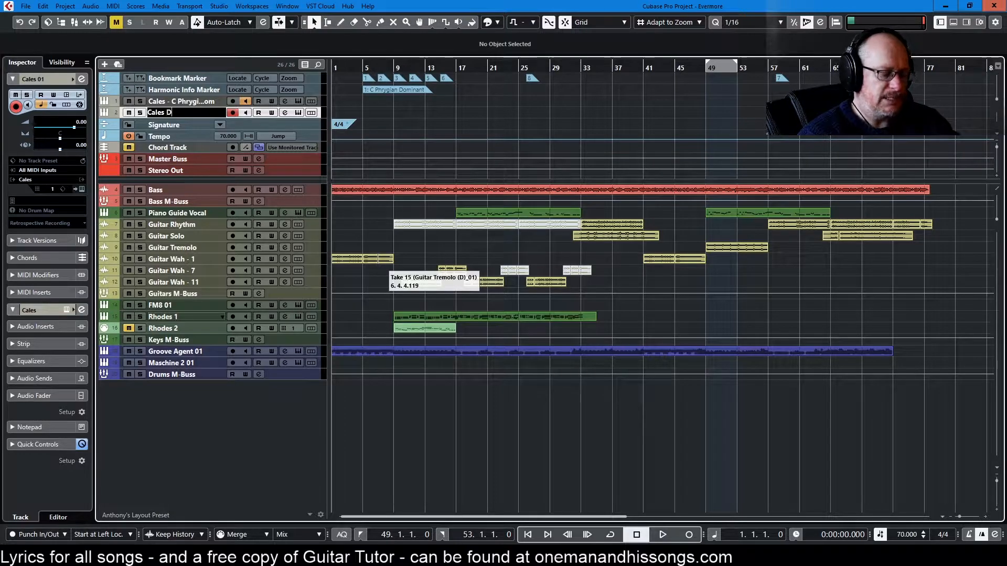
pyautogui.write(' Dorian')
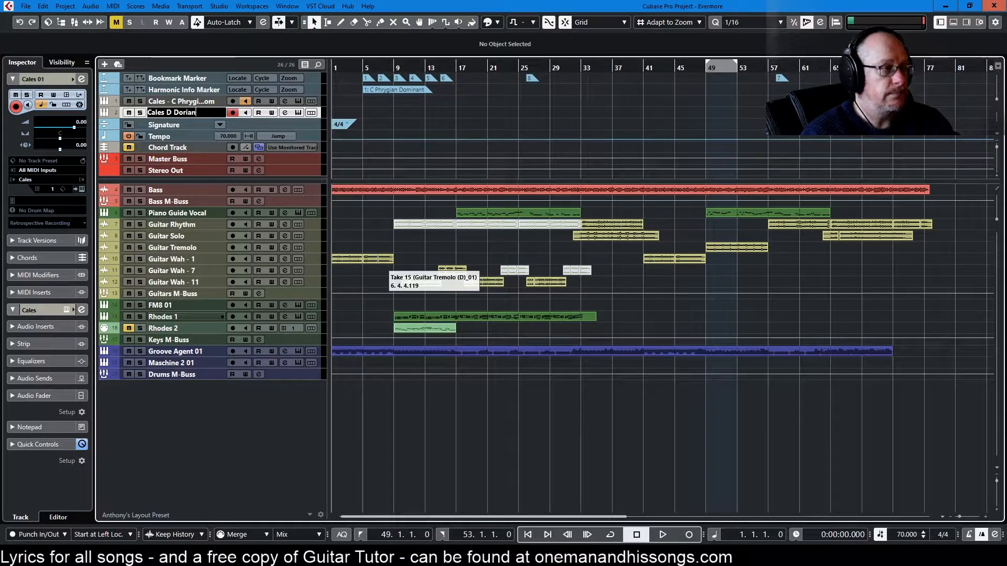
pyautogui.press('Return')
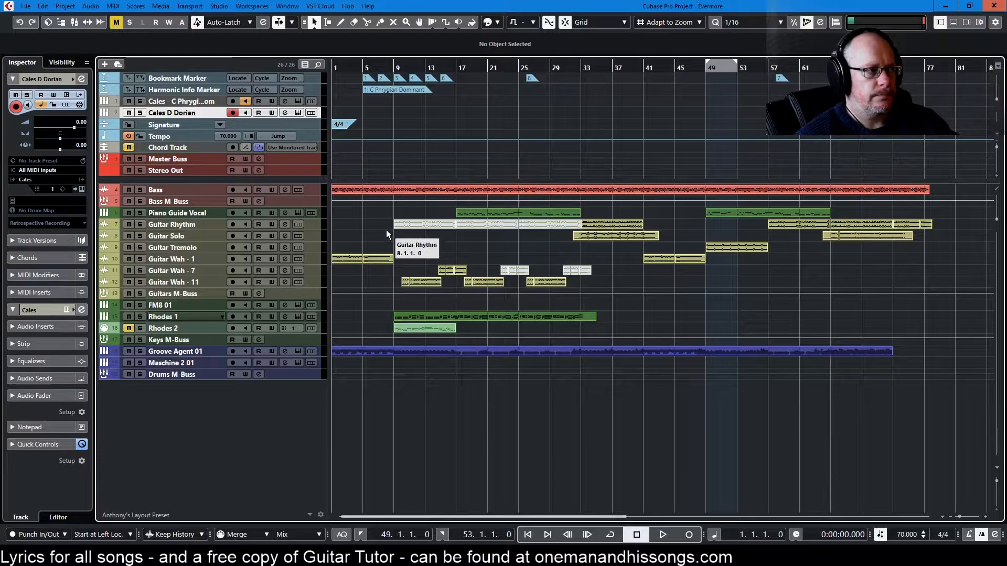
# - Apply the Dorian scale with tonic D in the Cales D Dorian track's instrument, keeping Easy Mode on
pyautogui.click(297, 113)
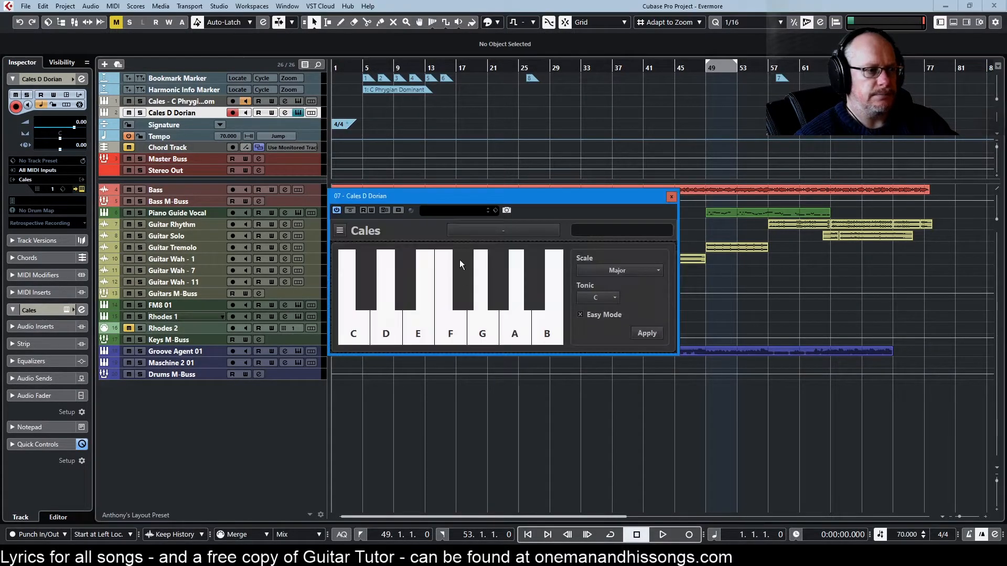
pyautogui.click(617, 270)
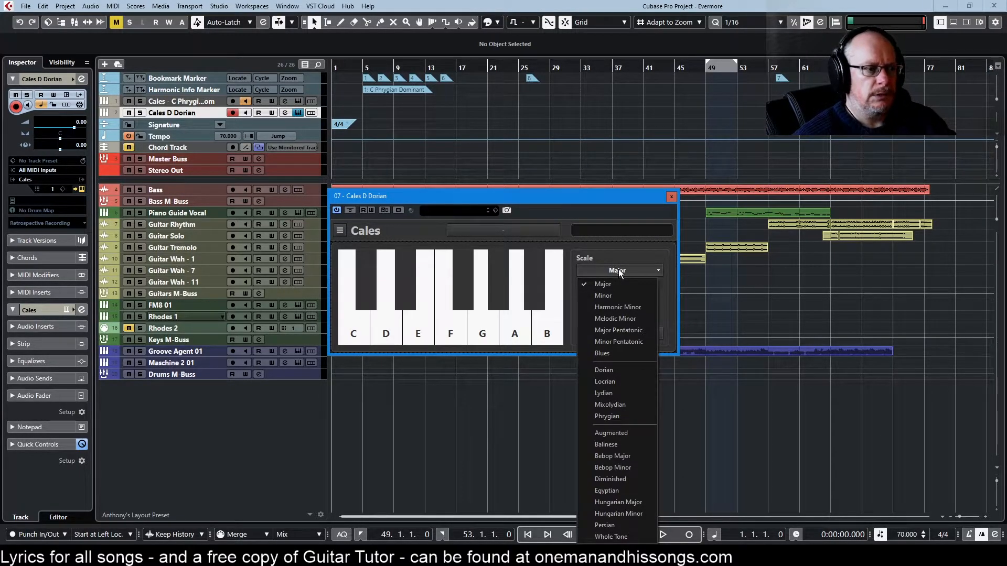
pyautogui.click(607, 369)
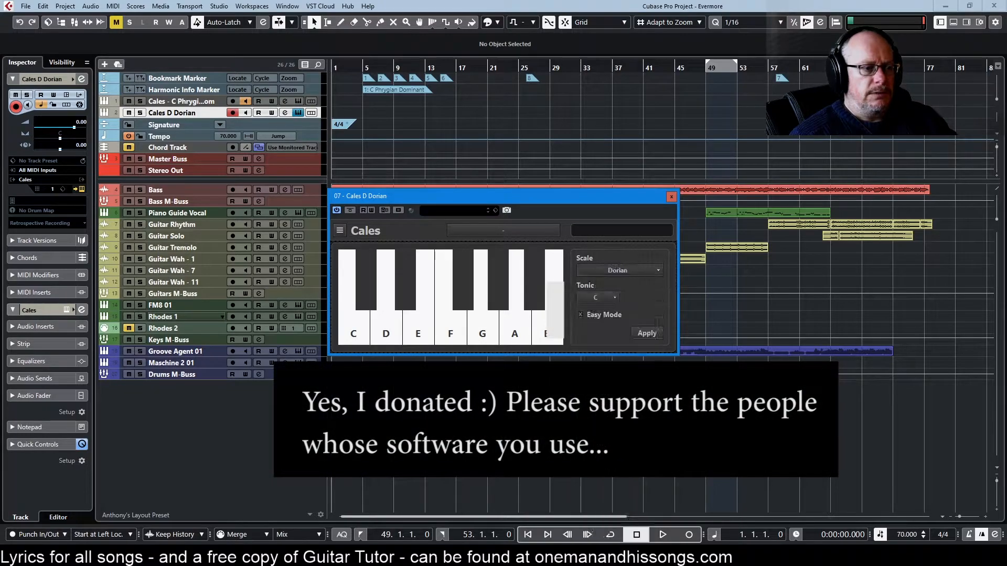
pyautogui.click(603, 300)
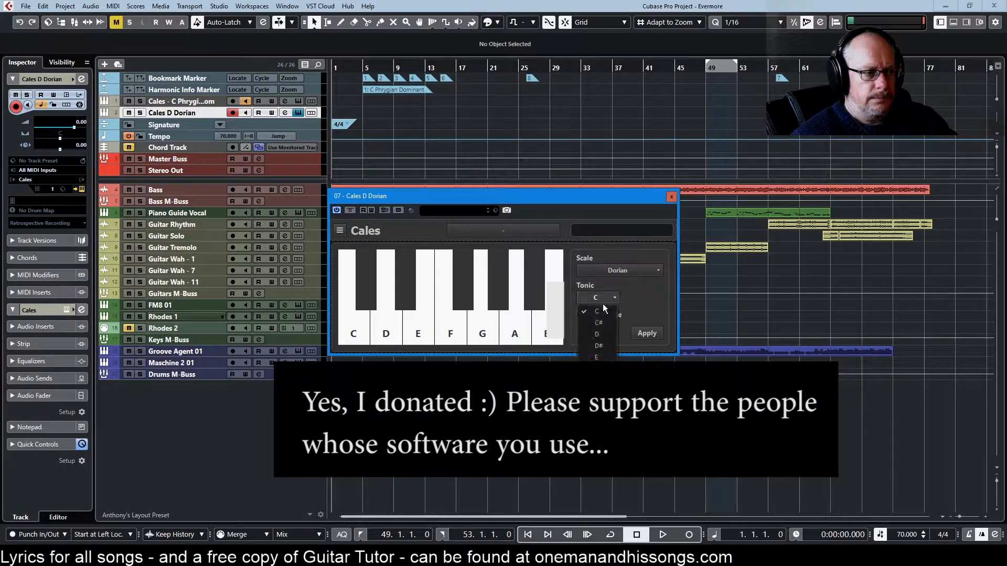
pyautogui.click(600, 332)
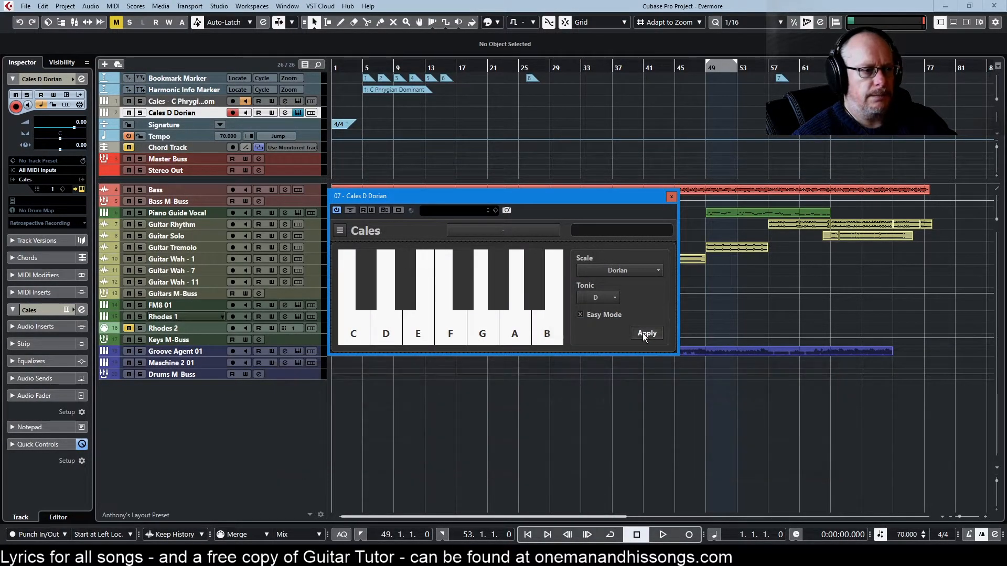
pyautogui.click(645, 333)
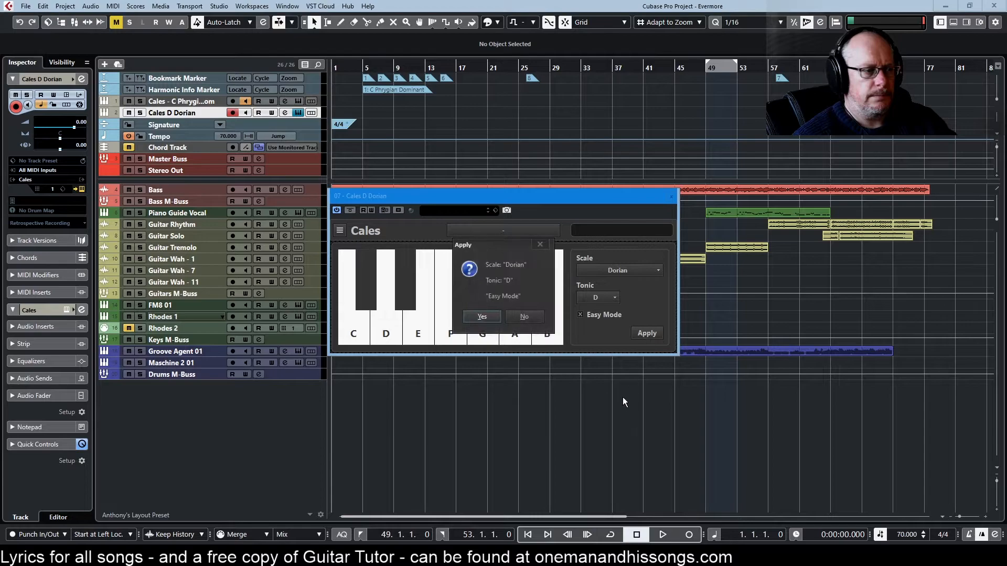
pyautogui.click(481, 316)
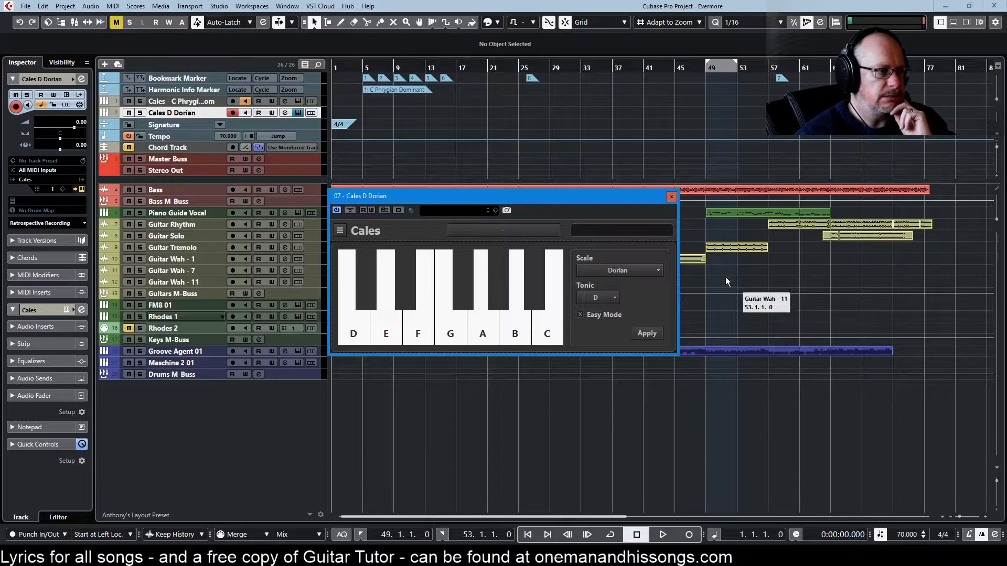
pyautogui.moveTo(584, 196); pyautogui.dragTo(659, 300)
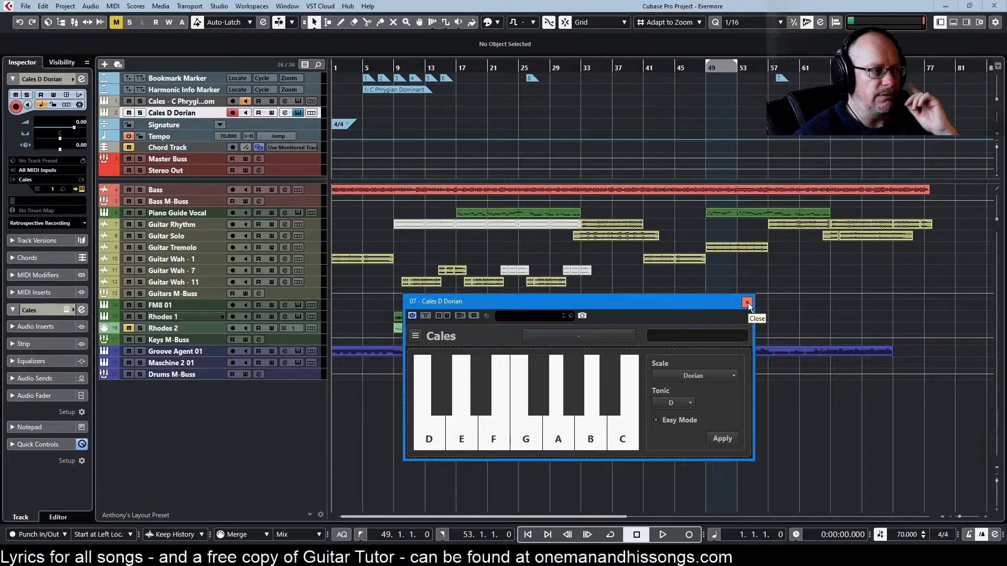
pyautogui.click(747, 303)
# - Route the FM8 01 track's MIDI input from Cales D Dorian - MIDI Out and enable monitoring on the Cales D Dorian track
pyautogui.click(180, 304)
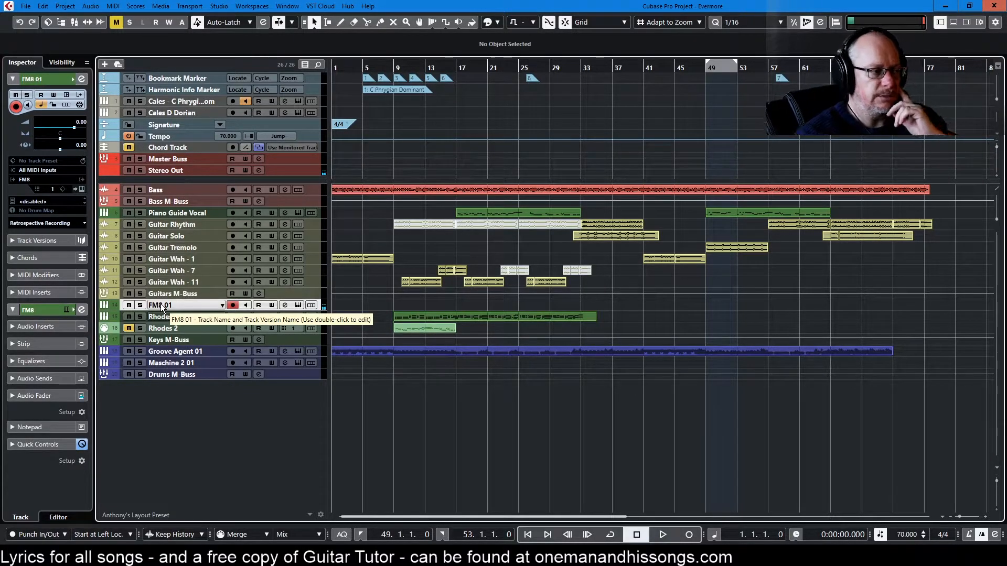
pyautogui.click(39, 169)
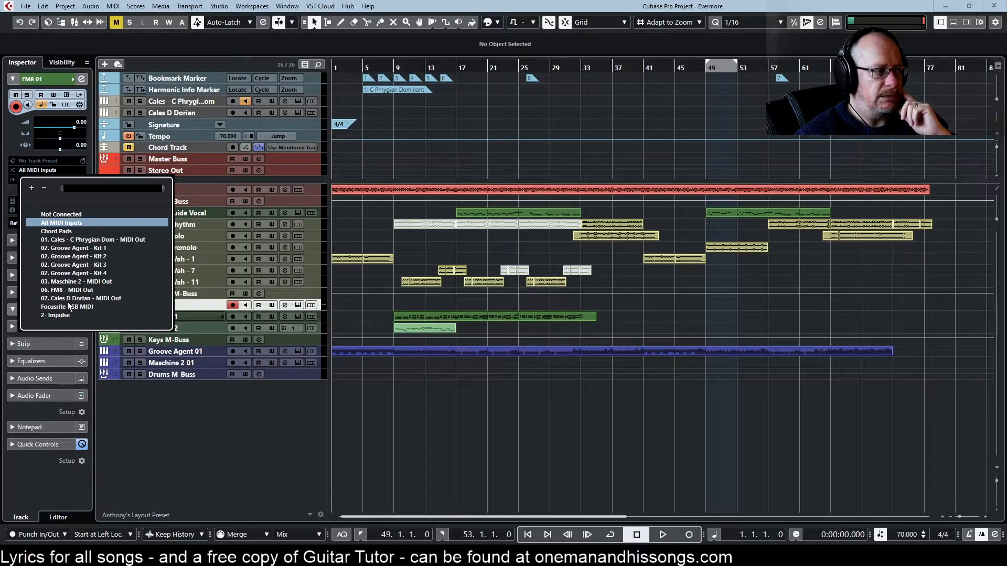
pyautogui.click(96, 298)
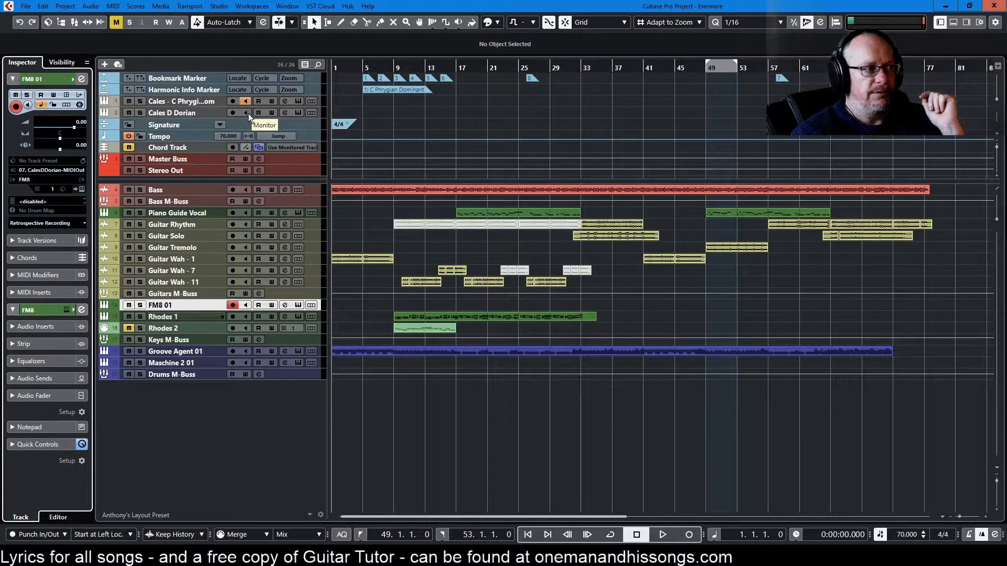
pyautogui.click(245, 113)
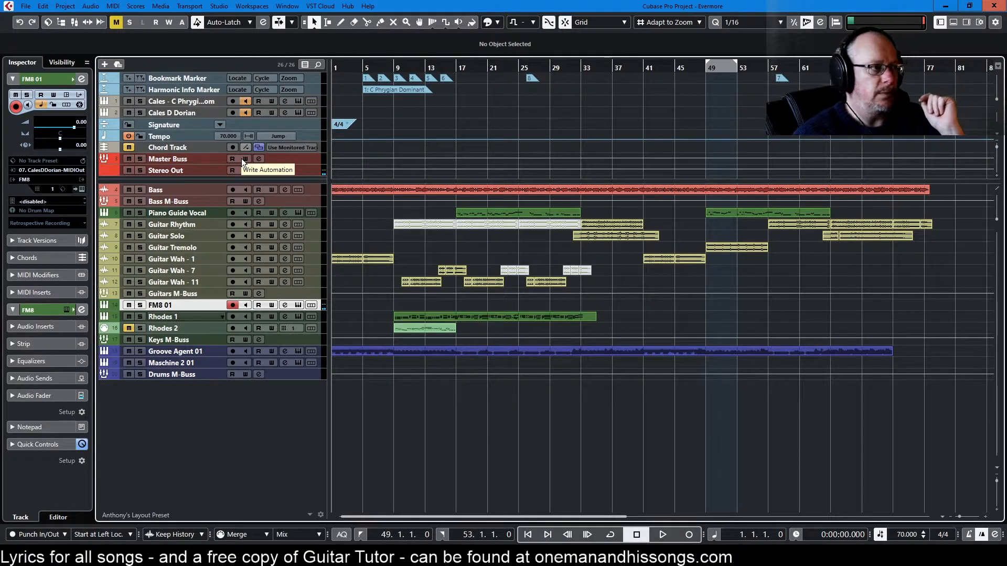
# - Review the Cales D Dorian instrument's key layout and the Rhodes 1 track's MIDI input routing options
pyautogui.click(300, 112)
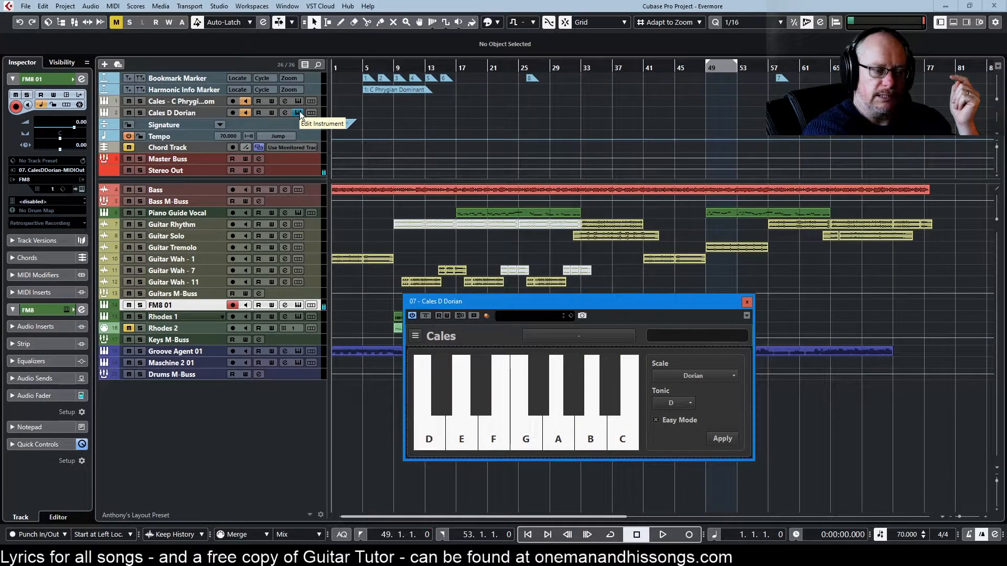
pyautogui.click(747, 303)
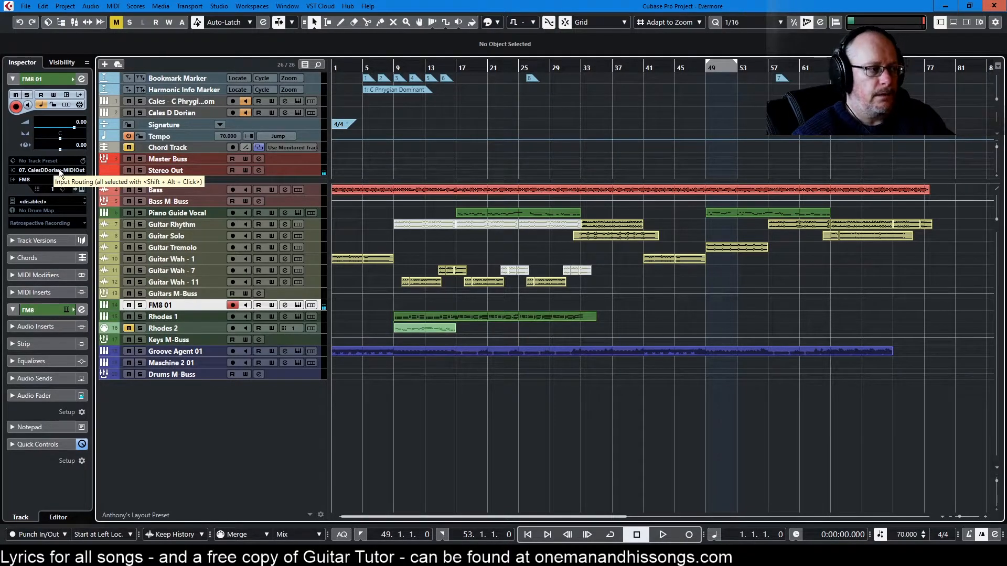
pyautogui.click(168, 317)
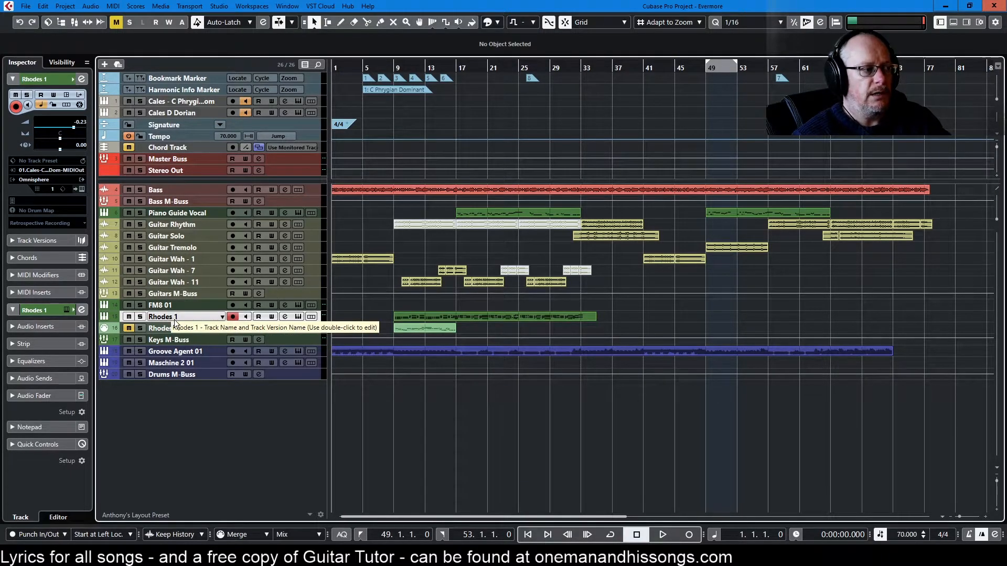
pyautogui.click(57, 170)
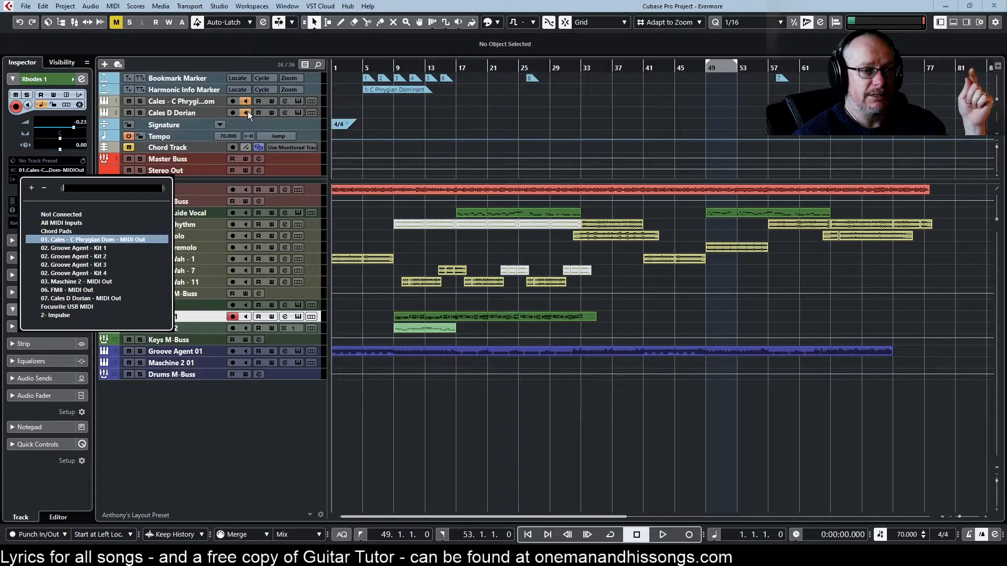
pyautogui.click(186, 436)
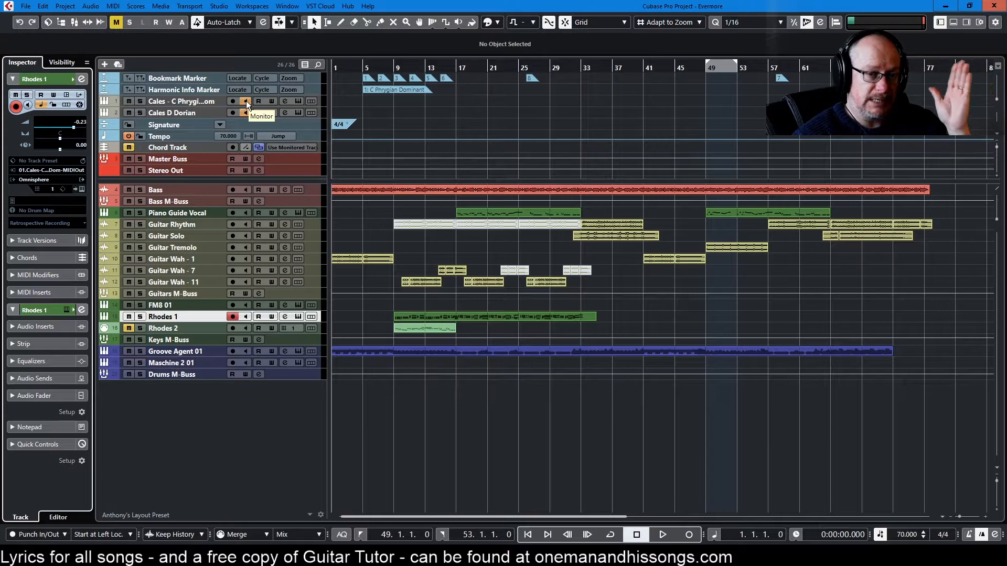
# - Record-enable the FM8 01 track alongside Rhodes 1 and compare the MIDI input routing of the FM8 01 and Rhodes tracks
pyautogui.click(232, 306)
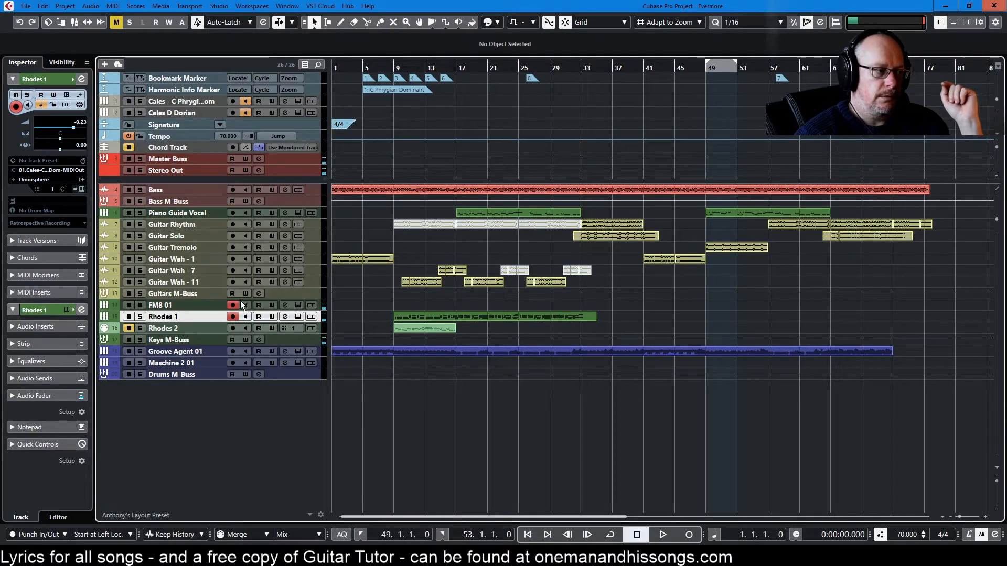
pyautogui.click(206, 304)
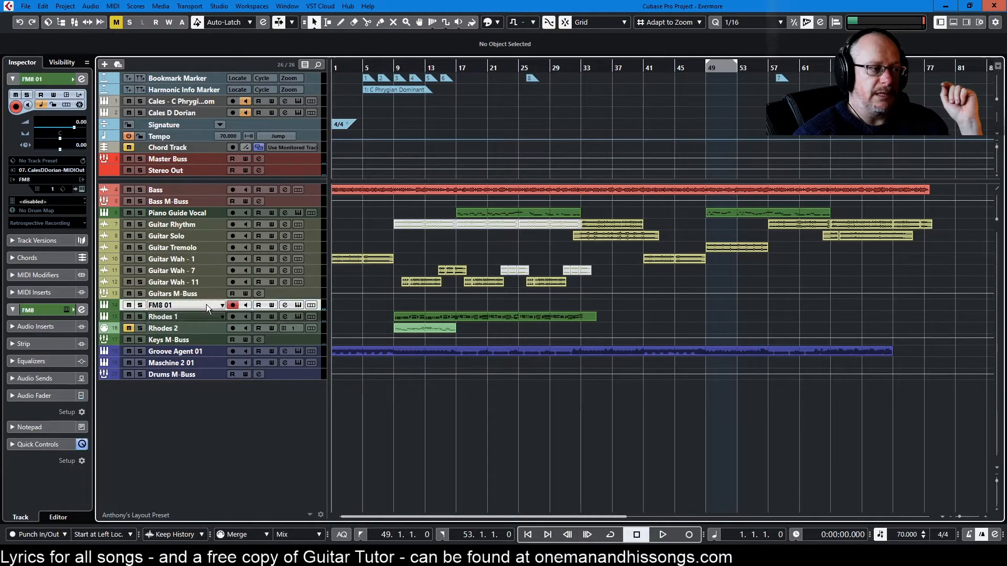
pyautogui.click(202, 318)
pyautogui.click(202, 327)
pyautogui.click(200, 318)
pyautogui.click(200, 307)
pyautogui.click(196, 319)
pyautogui.click(197, 324)
pyautogui.click(198, 317)
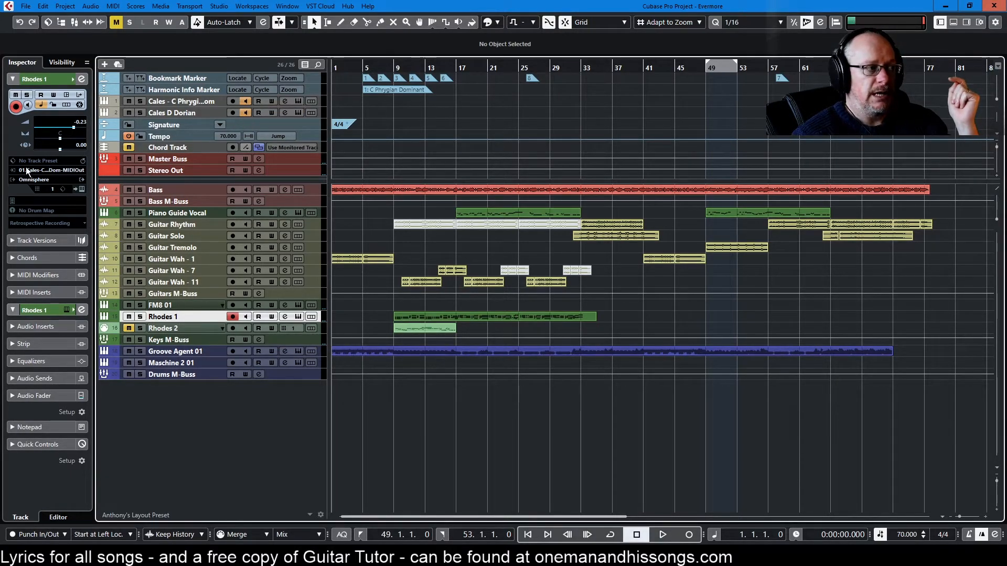
# - Route the FM8 01 track's MIDI input from Cales - C Phrygian Dom - MIDI Out and record-enable Rhodes 1 alongside it
pyautogui.click(181, 306)
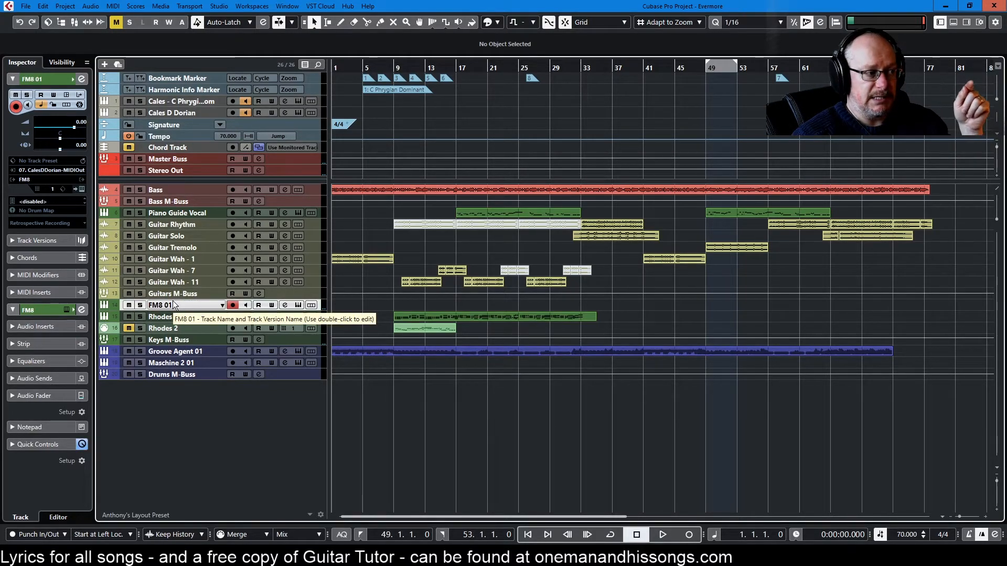
pyautogui.click(62, 170)
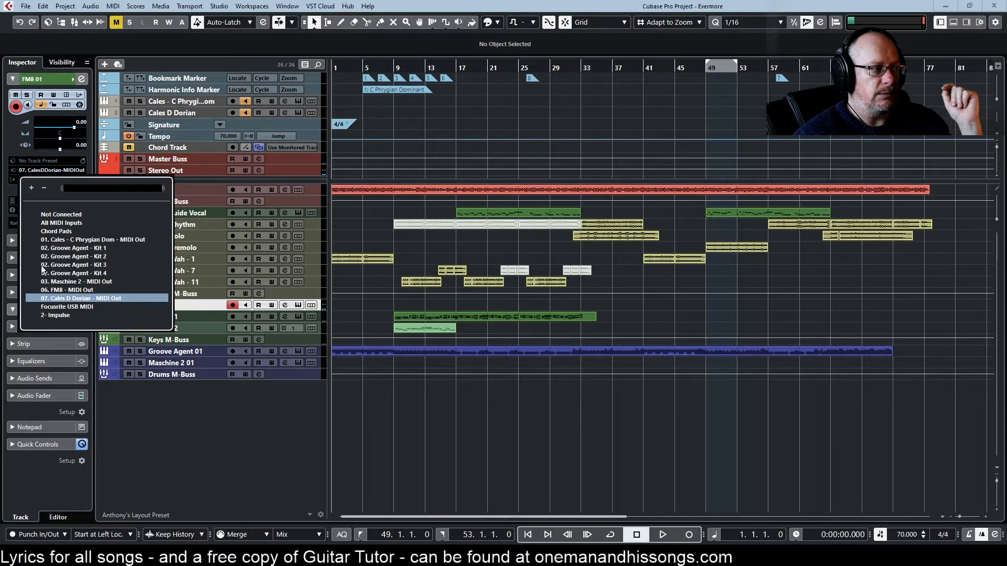
pyautogui.click(64, 239)
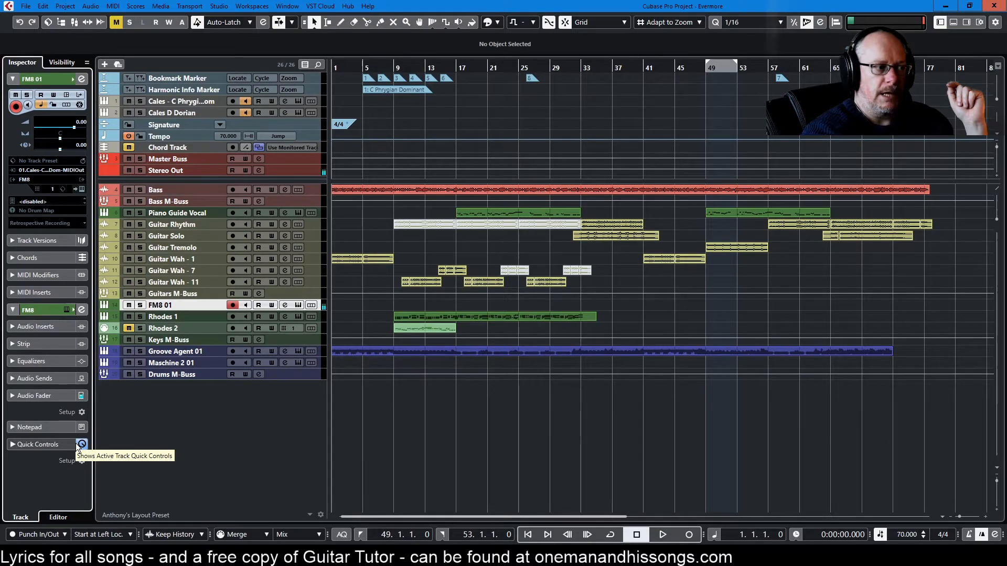
pyautogui.click(233, 317)
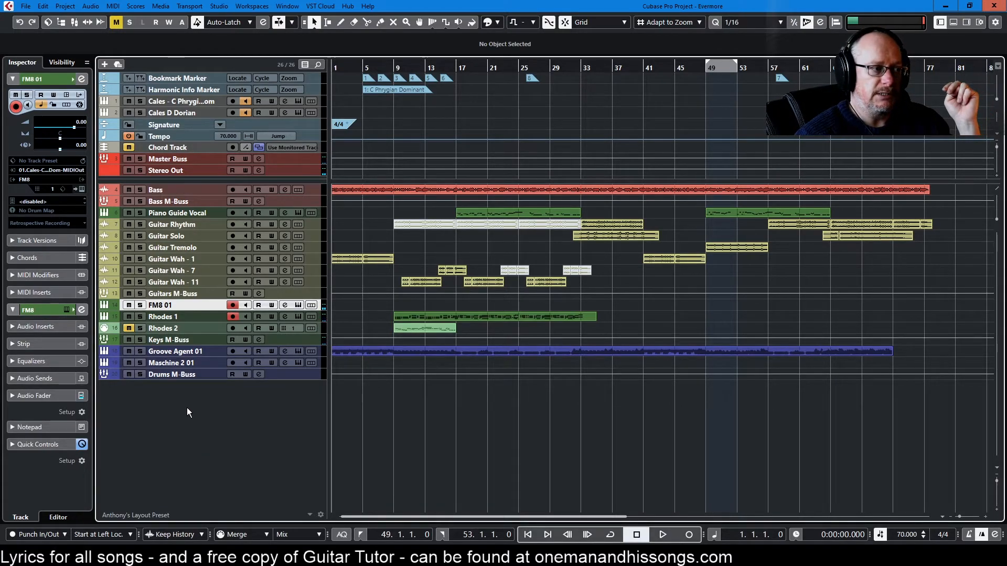
# - Disarm the FM8 01 track and review the available scales in the Cales - C Phrygian Dom track's instrument
pyautogui.click(232, 306)
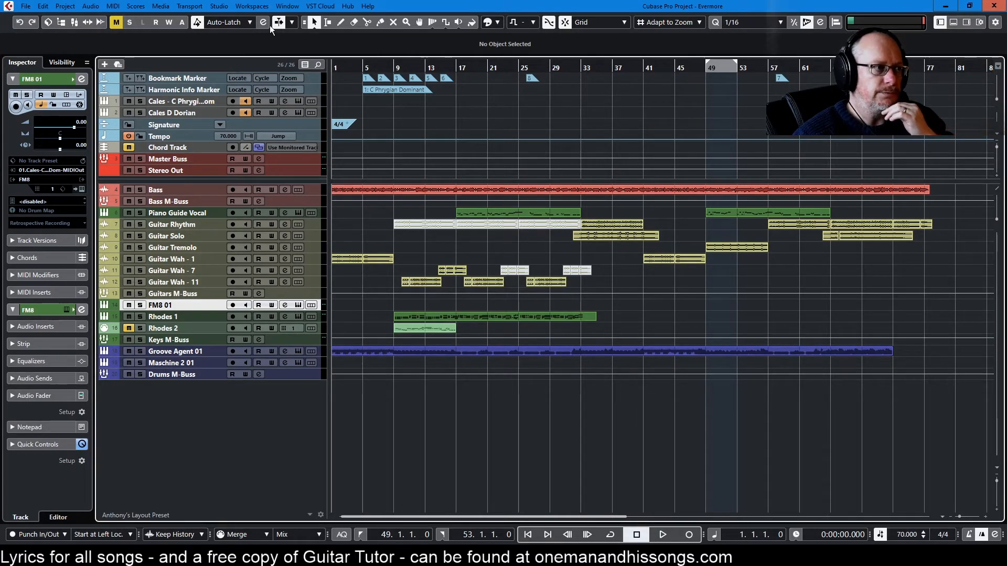
pyautogui.click(298, 101)
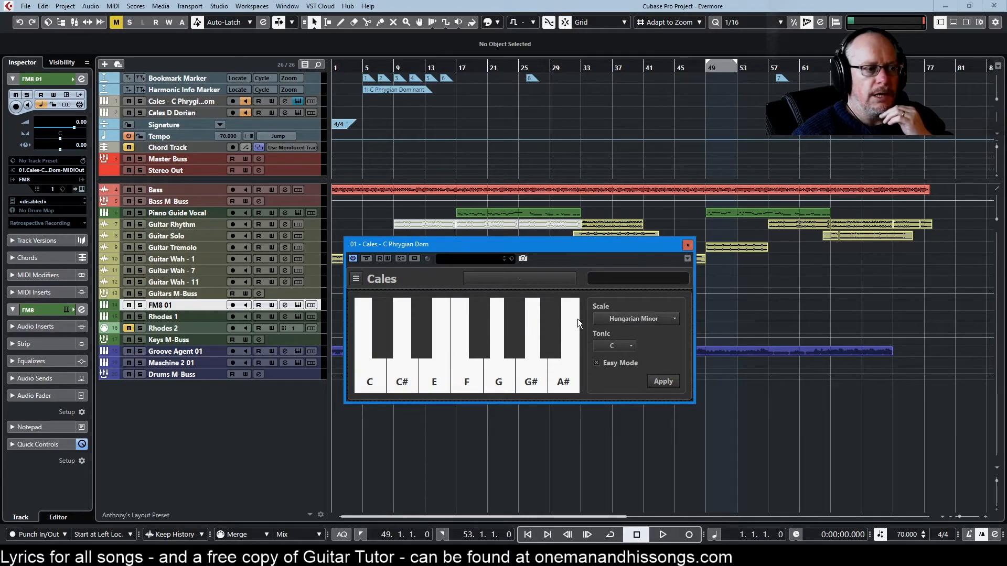
pyautogui.click(636, 319)
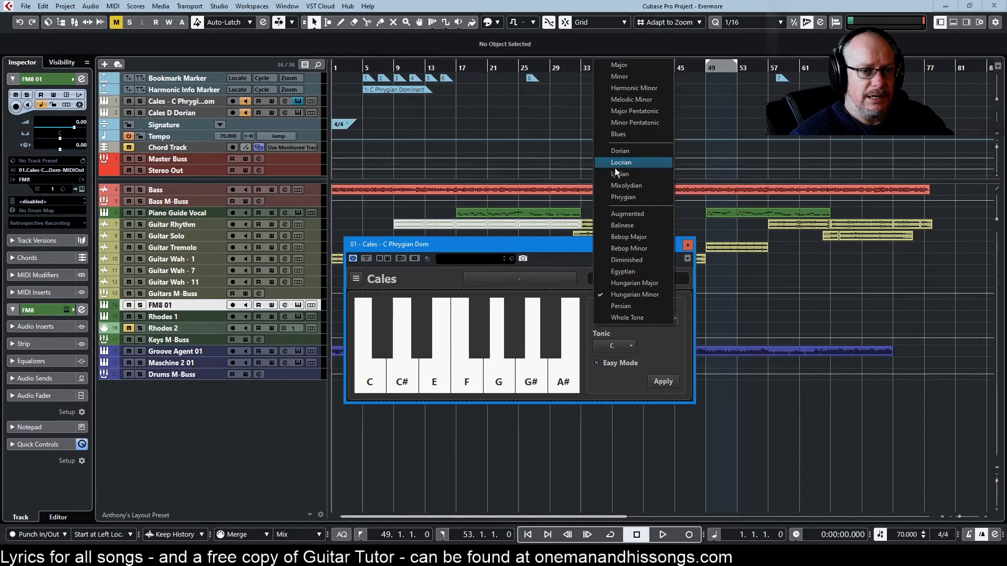
pyautogui.click(548, 242)
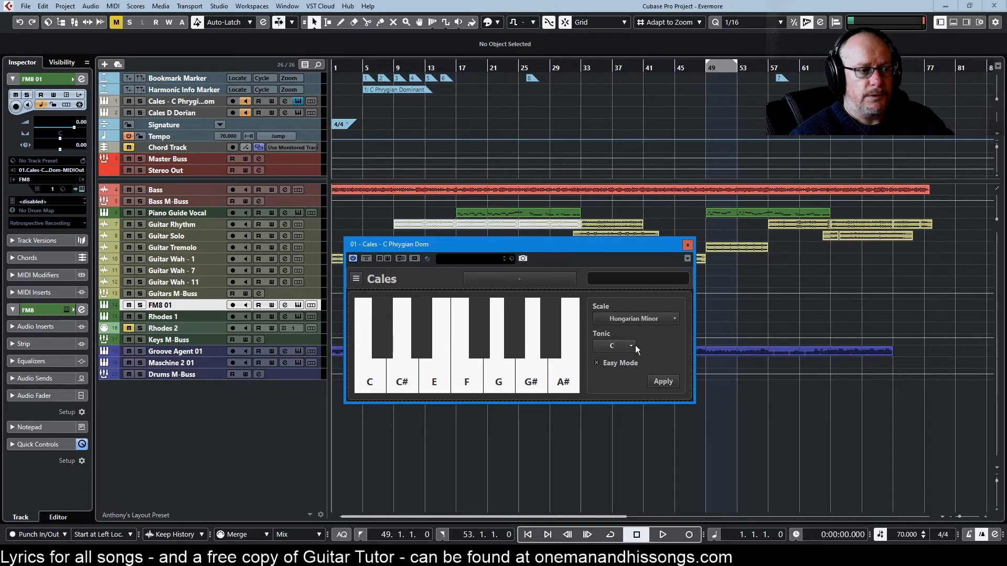
# - Reassign the third to seventh white keys in the Cales - C Phrygian Dom instrument to D#, G, A, A# and B
pyautogui.click(439, 379)
pyautogui.rightClick(438, 380)
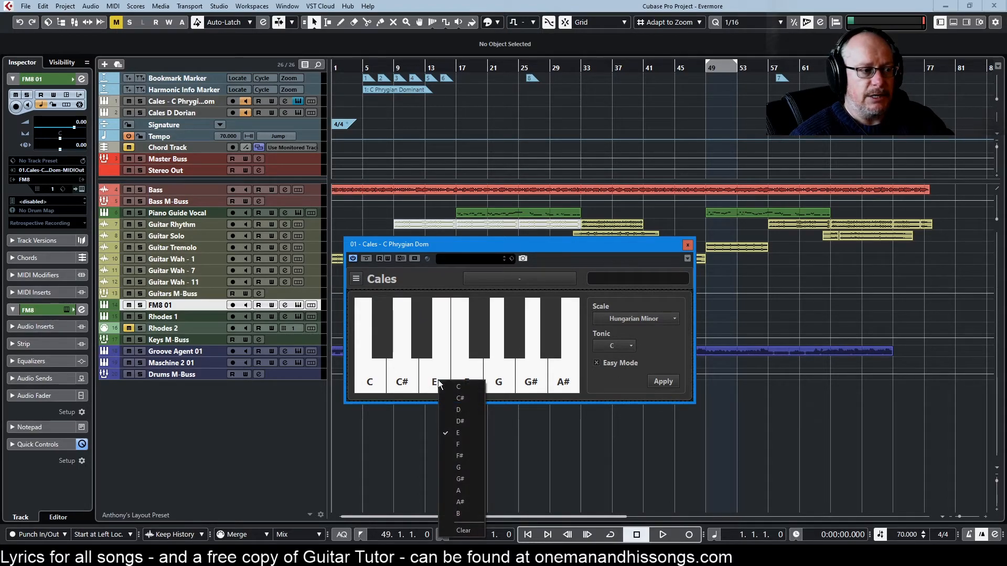
pyautogui.click(466, 421)
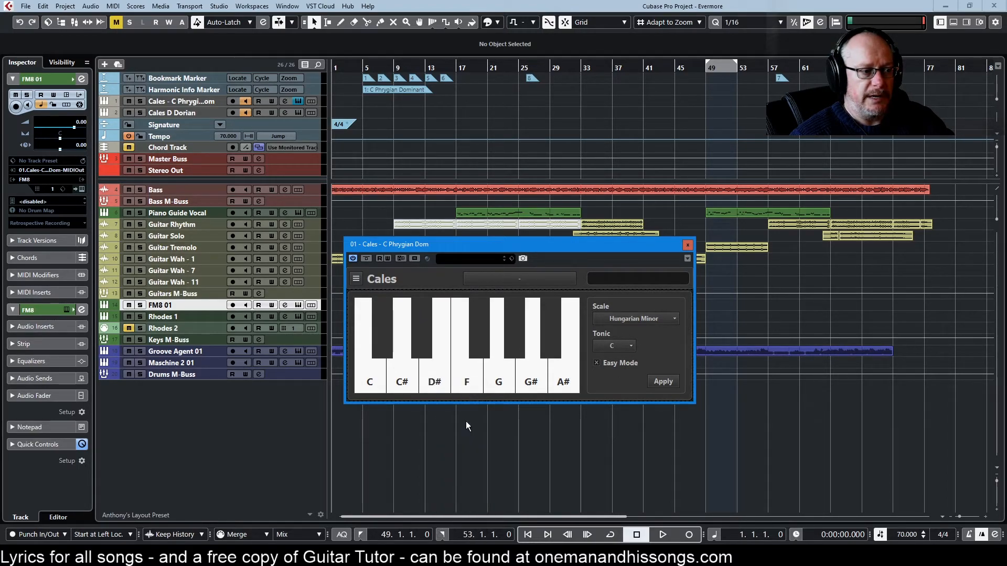
pyautogui.rightClick(463, 376)
pyautogui.click(485, 464)
pyautogui.rightClick(503, 373)
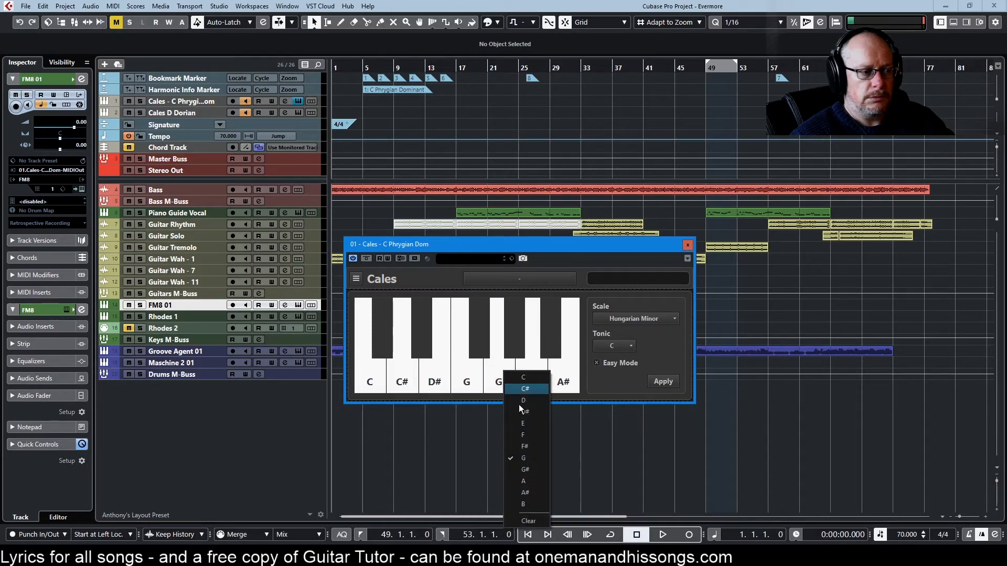
pyautogui.click(523, 481)
pyautogui.rightClick(534, 367)
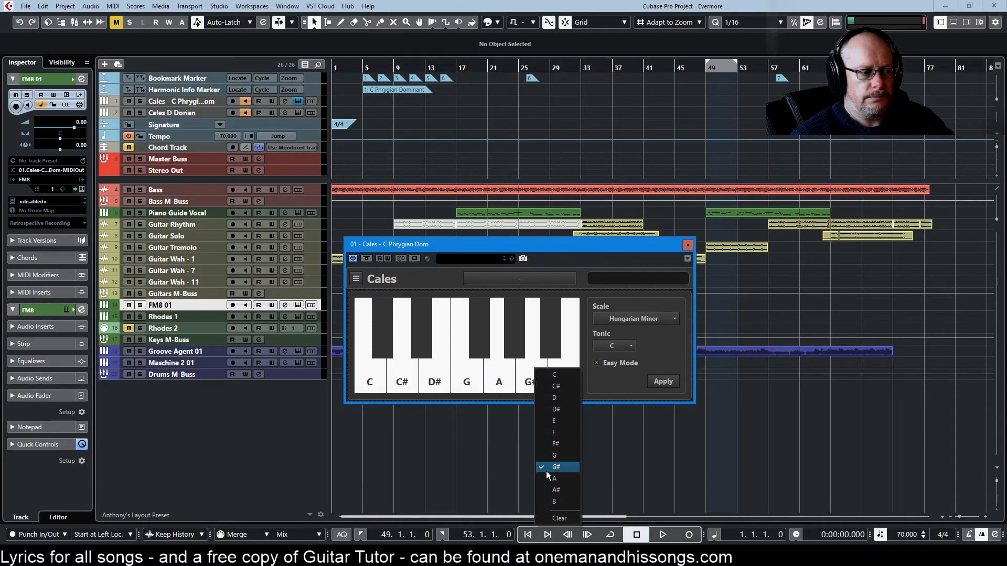
pyautogui.click(553, 488)
pyautogui.rightClick(563, 382)
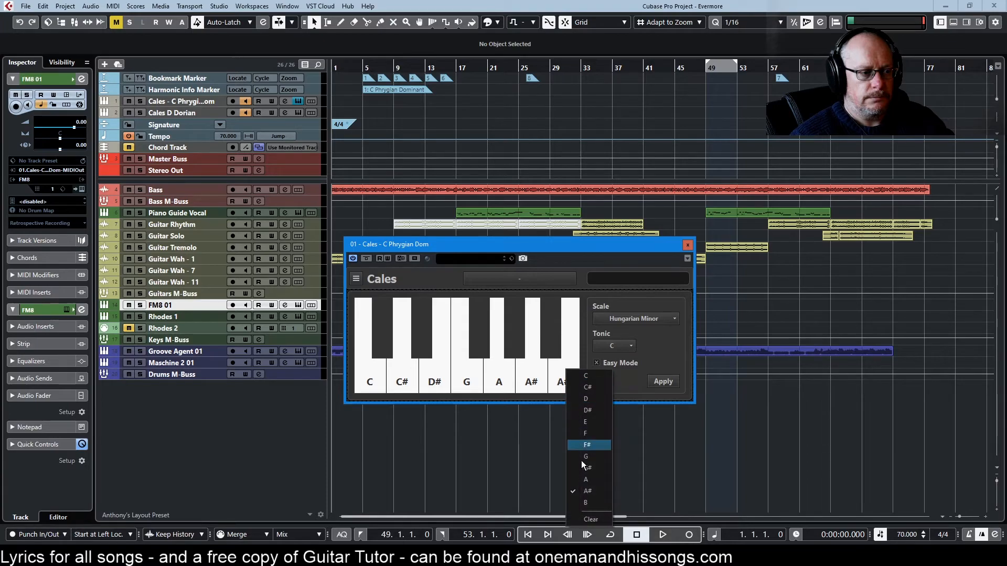
pyautogui.click(586, 502)
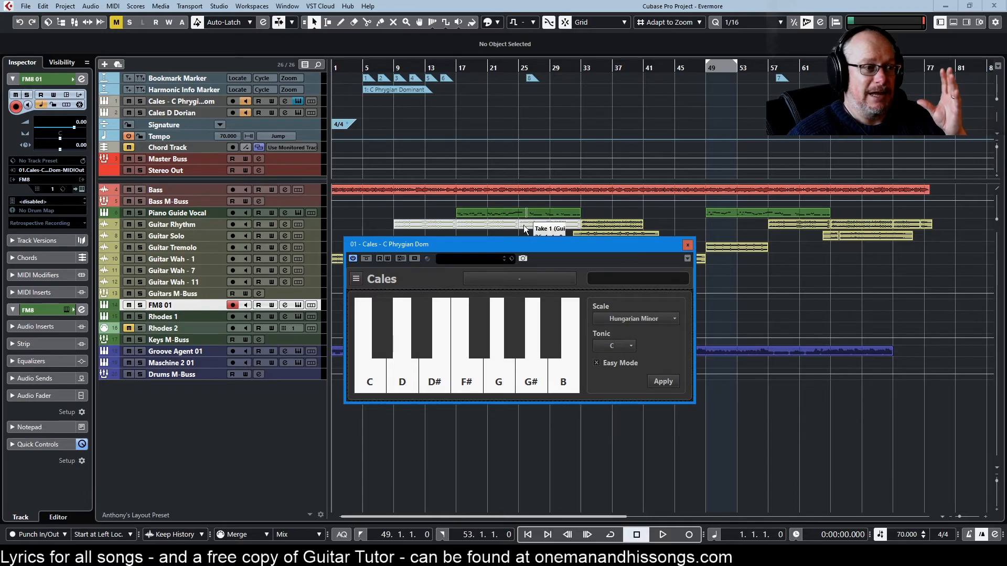
# - Reposition the Cales - C Phrygian Dom instrument window to check its key layout, and close it
pyautogui.moveTo(521, 242); pyautogui.dragTo(512, 216)
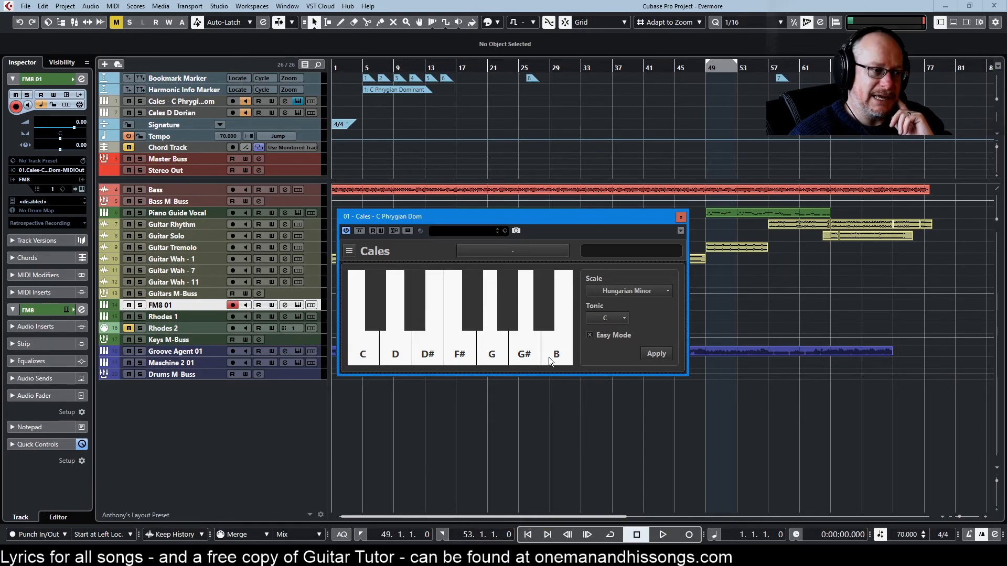
pyautogui.click(682, 217)
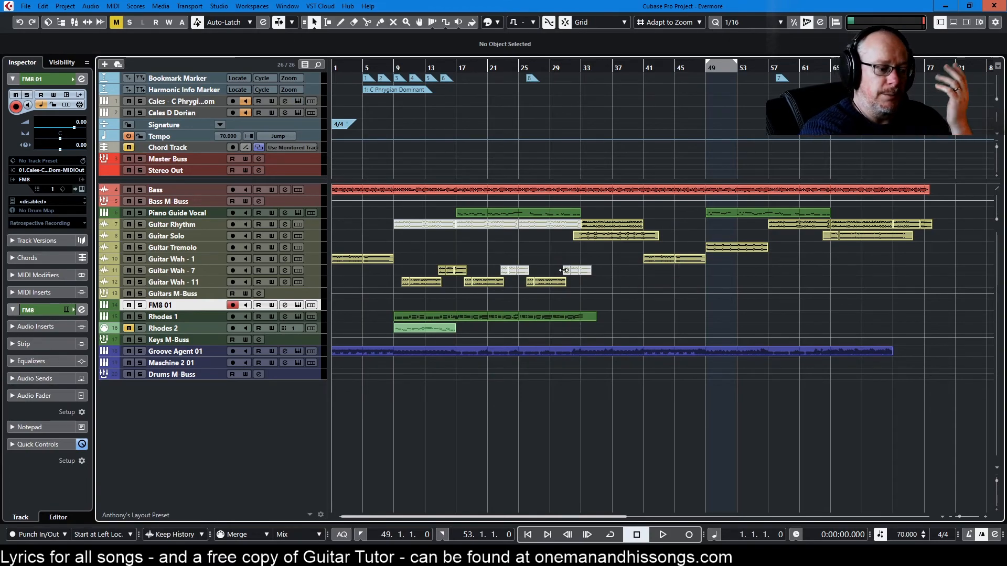